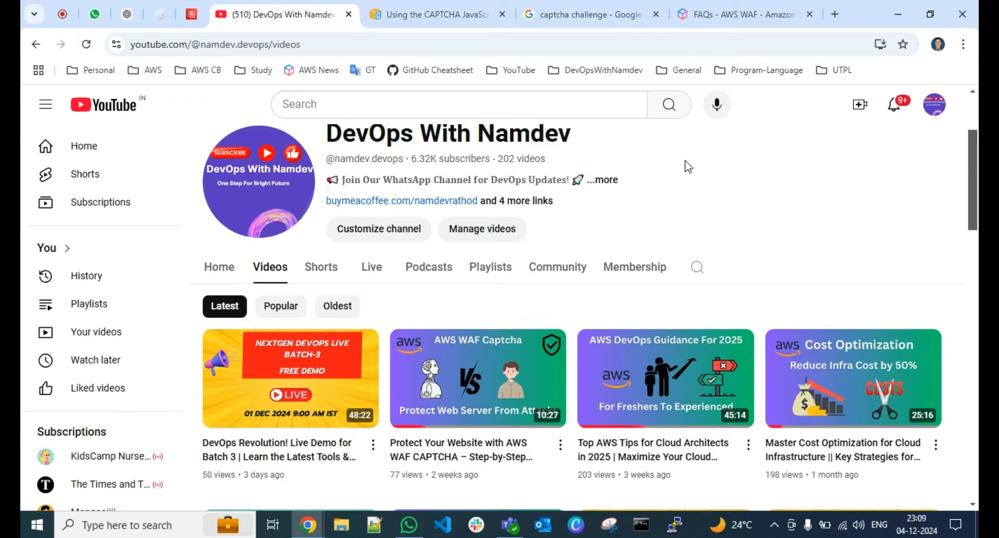
Open the AWS WAF developer guide page on using the CAPTCHA JavaScript API and skim its introduction
click(424, 18)
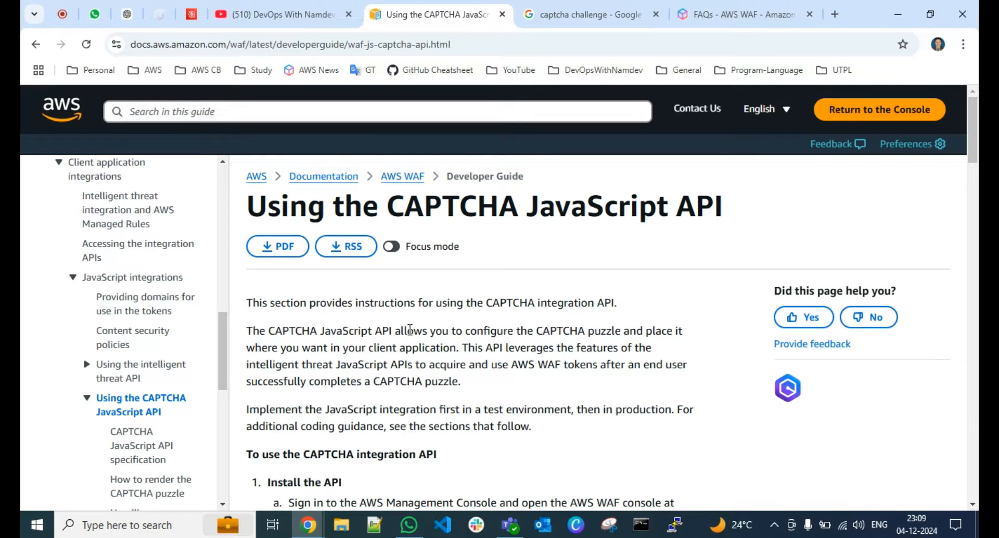
scroll(410, 329, down, 2)
scroll(409, 336, up, 2)
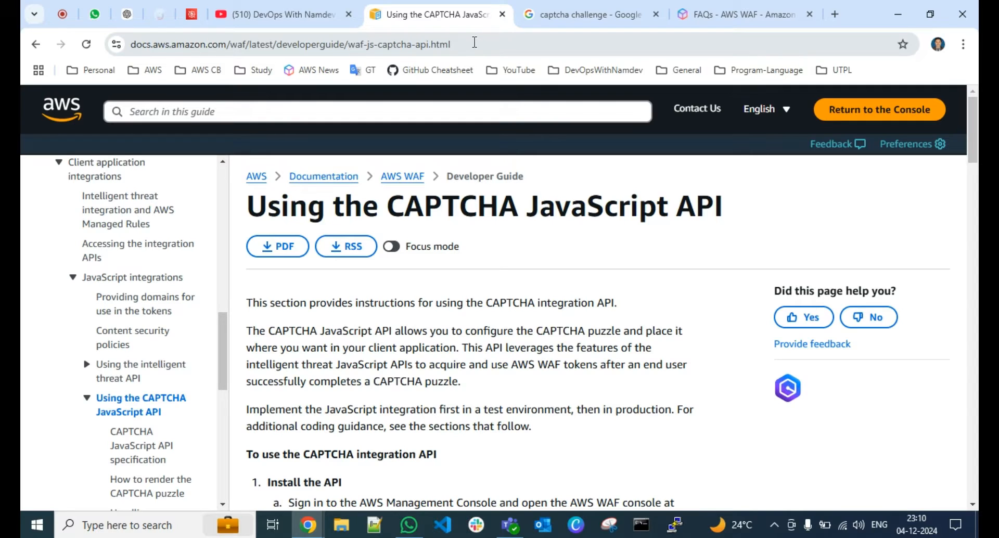
Look through the captcha challenge image search results for example puzzles, and close that page when finished
click(578, 17)
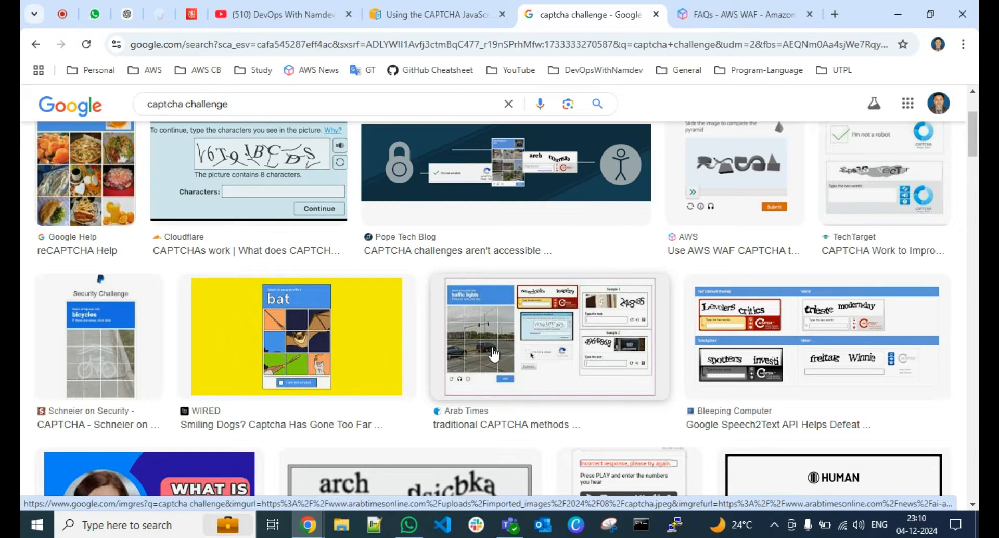
scroll(322, 298, down, 8)
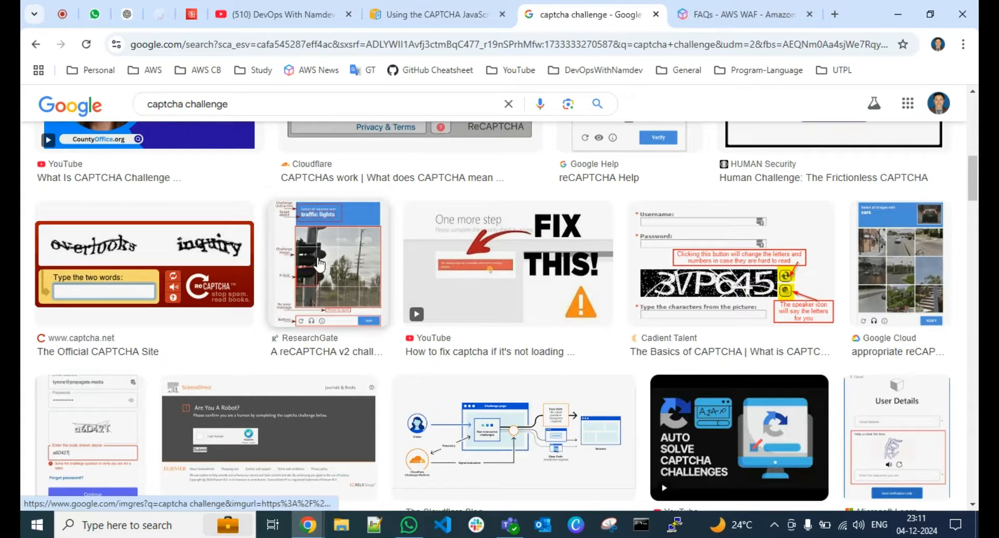
scroll(321, 280, up, 10)
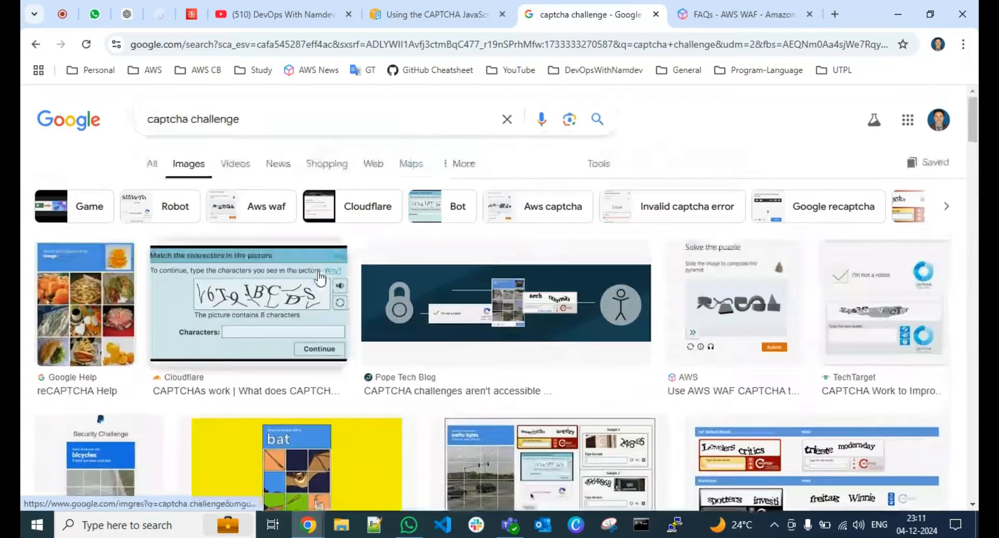
click(656, 14)
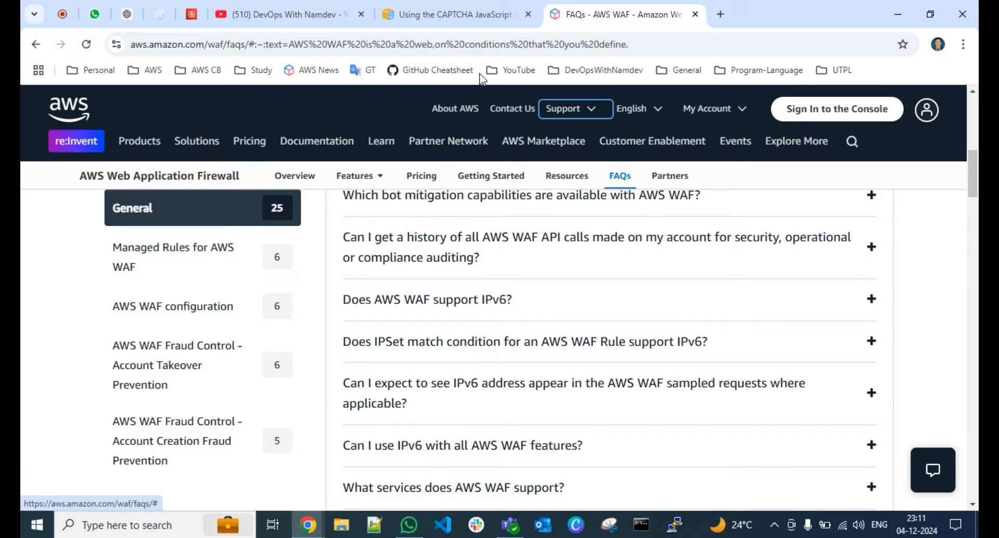
Return to the CAPTCHA JavaScript API guide and read its instructions for installing the API
click(439, 14)
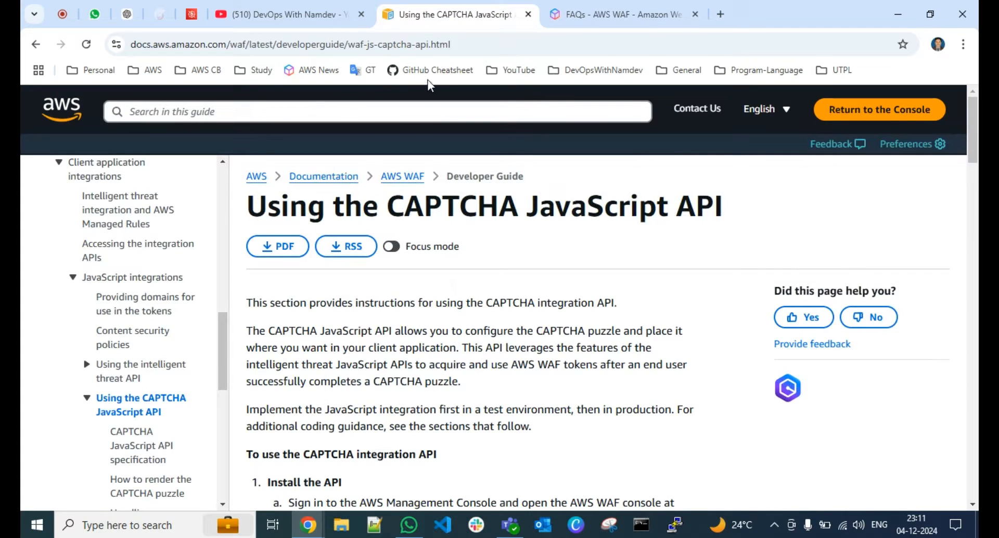
scroll(404, 291, down, 3)
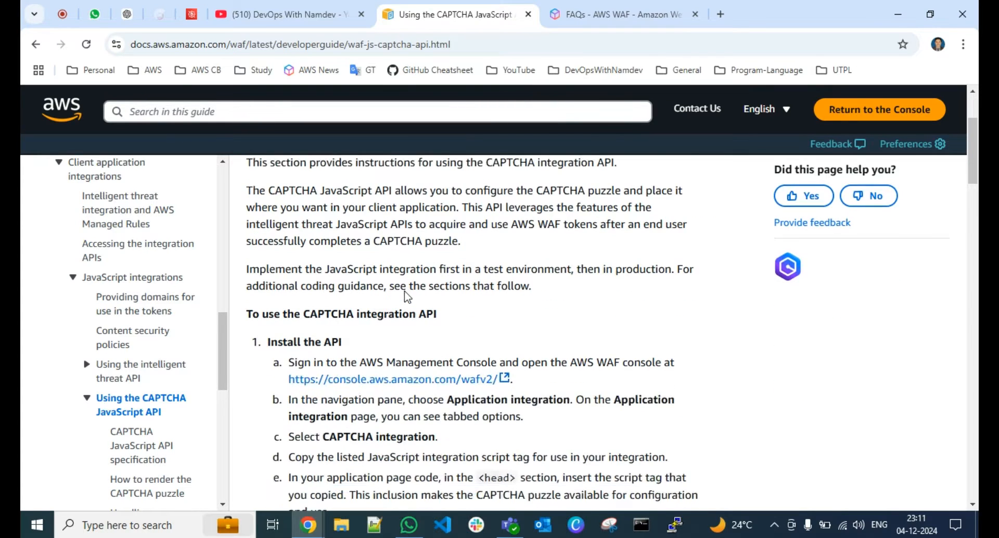
Switch to the Teams whiteboard, double-underline "web ACL", and handwrite "Cloudfront" and "ALB" below it with a double underline
click(510, 525)
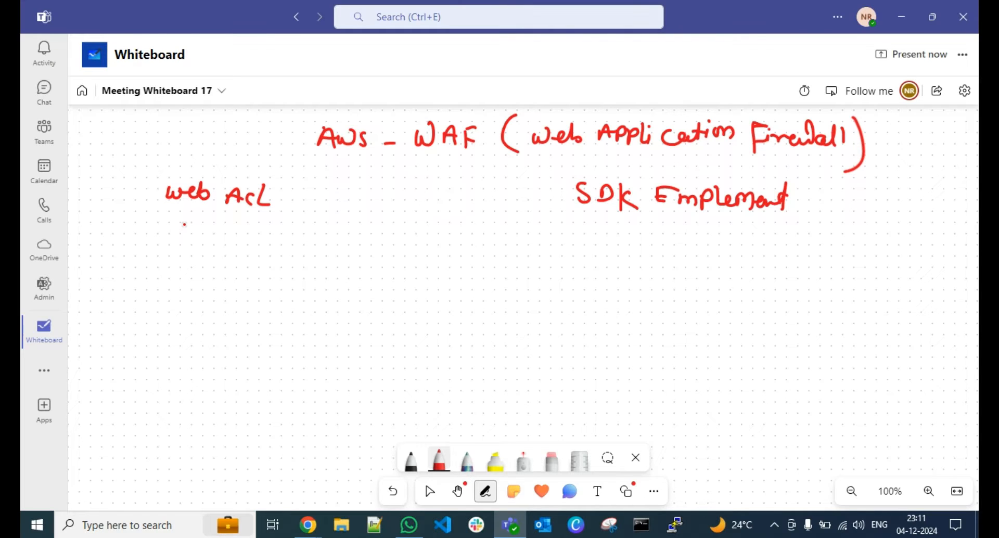
drag(167, 212, 245, 223)
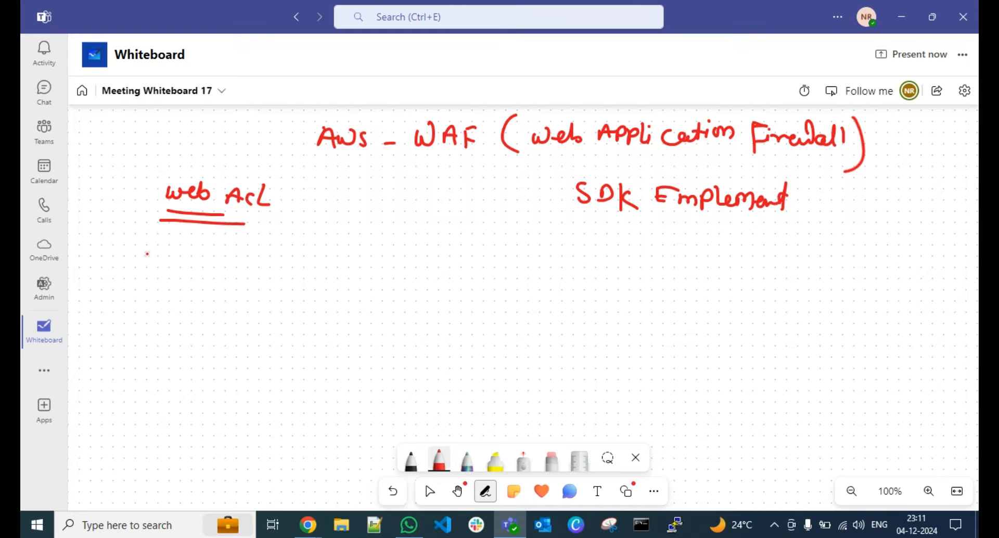
mouse_move(137, 257)
mouse_down()
mouse_move(139, 271)
mouse_move(179, 275)
mouse_up()
mouse_move(198, 268)
mouse_down()
mouse_move(199, 256)
mouse_move(207, 307)
mouse_move(229, 284)
mouse_move(263, 295)
mouse_up()
mouse_move(267, 267)
mouse_down()
mouse_move(266, 301)
mouse_move(273, 283)
mouse_up()
mouse_move(147, 297)
mouse_down()
mouse_move(144, 308)
mouse_move(198, 320)
mouse_up()
drag(124, 338, 185, 339)
drag(106, 347, 190, 349)
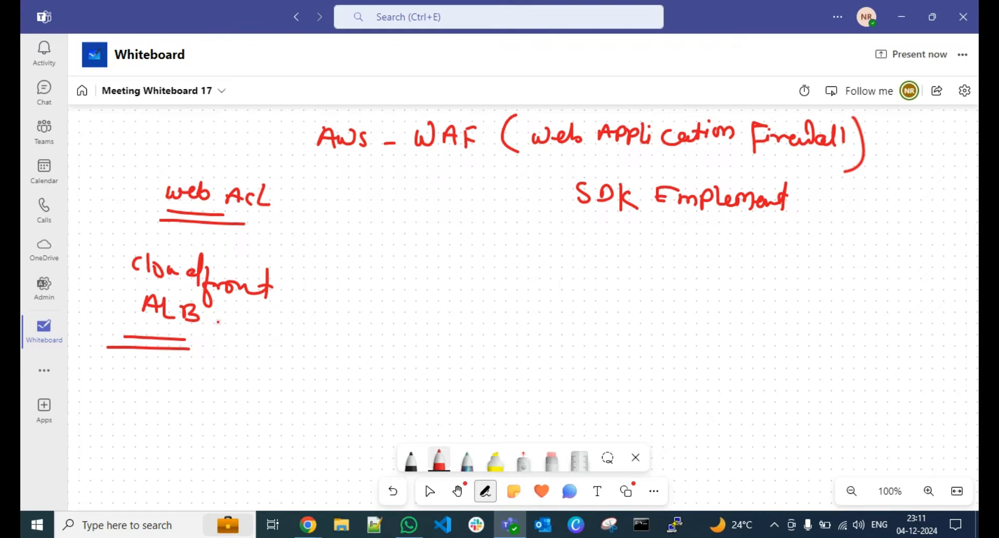
Underline the handwritten SDK heading and correct the first letter of its second word to "I" for "Implement"
drag(572, 227, 766, 226)
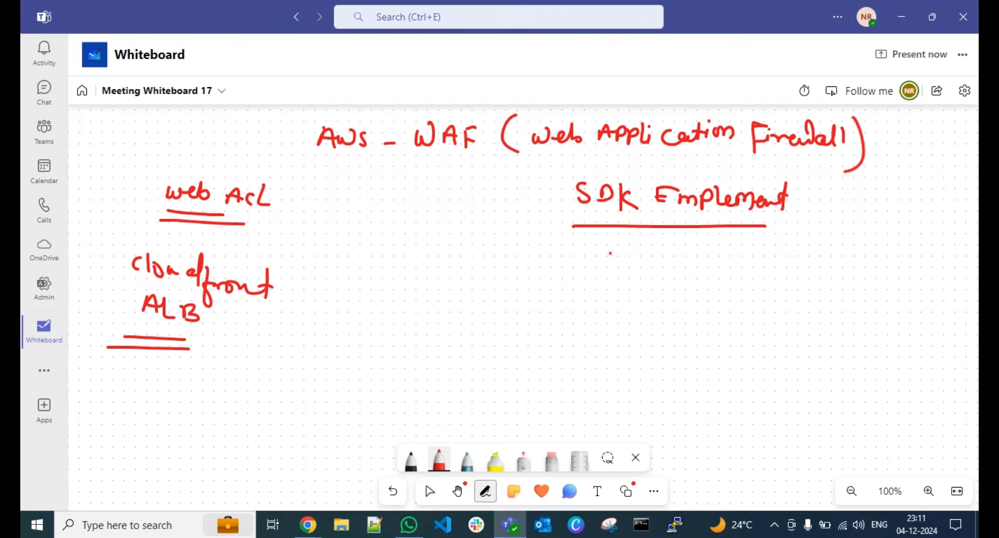
mouse_move(662, 189)
mouse_down()
mouse_move(660, 206)
mouse_move(669, 191)
mouse_up()
drag(653, 207, 666, 206)
Handwrite "Javascript" below the SDK heading and underline it twice
mouse_move(558, 254)
mouse_down()
mouse_move(567, 274)
mouse_move(554, 271)
mouse_up()
mouse_move(587, 259)
mouse_down()
mouse_move(588, 268)
mouse_move(606, 242)
mouse_move(625, 263)
mouse_up()
drag(644, 245, 671, 278)
drag(676, 244, 697, 244)
mouse_move(550, 295)
mouse_down()
mouse_move(677, 286)
mouse_move(628, 297)
mouse_up()
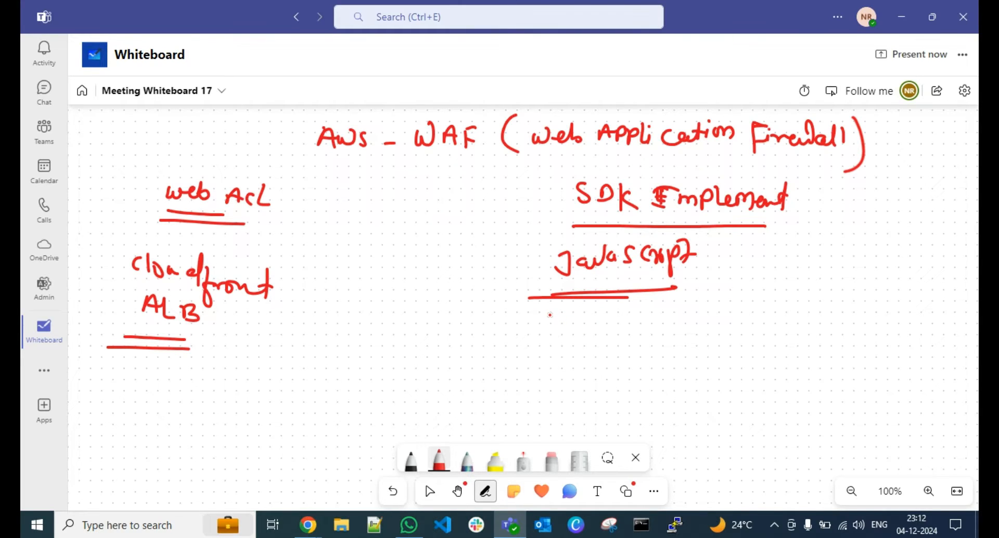
Handwrite "Coding | script implement" below "Javascript" and underline "implement" twice
drag(553, 313, 568, 325)
mouse_move(584, 326)
mouse_down()
mouse_move(615, 330)
mouse_move(649, 299)
mouse_move(650, 331)
mouse_move(723, 308)
mouse_up()
drag(578, 343, 604, 367)
mouse_move(620, 358)
mouse_down()
mouse_move(615, 375)
mouse_move(616, 366)
mouse_up()
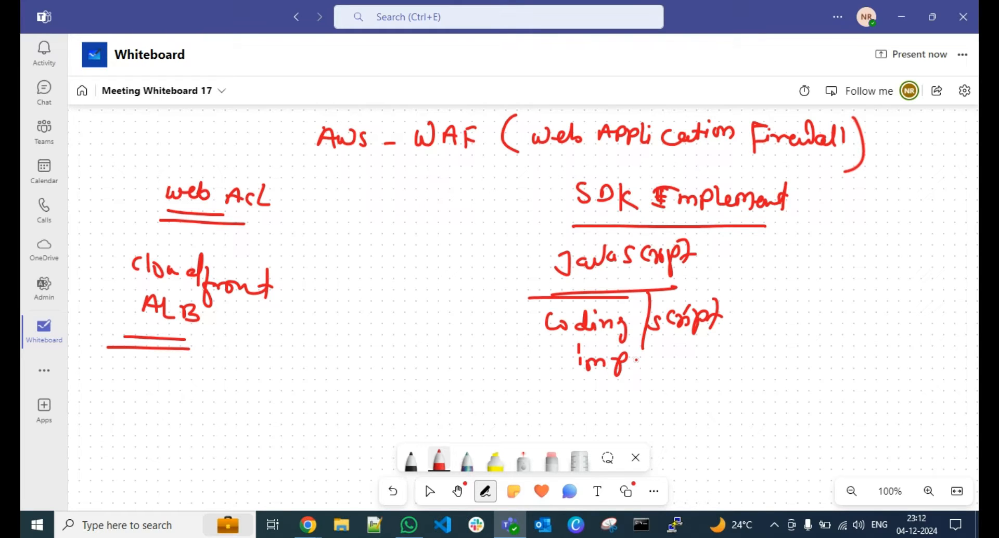
mouse_move(632, 364)
mouse_down()
mouse_move(635, 351)
mouse_move(653, 369)
mouse_move(692, 363)
mouse_move(716, 344)
mouse_move(724, 358)
mouse_up()
drag(581, 376, 662, 381)
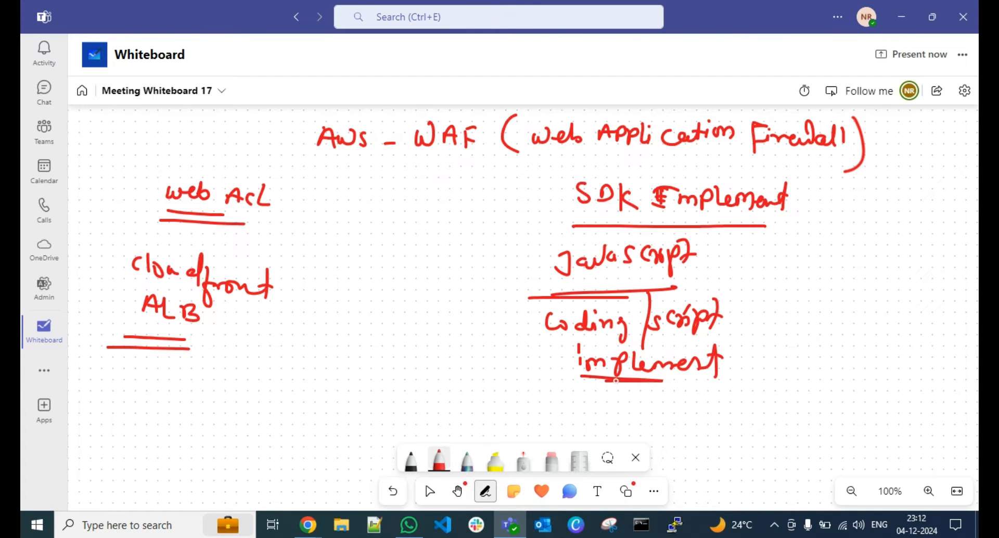
Handwrite "Dev" between the two columns with a downward arrow leading to a double-underlined "Devops"
mouse_move(367, 245)
mouse_down()
mouse_move(401, 270)
mouse_move(432, 256)
mouse_up()
mouse_move(379, 293)
mouse_down()
mouse_move(380, 335)
mouse_move(393, 320)
mouse_up()
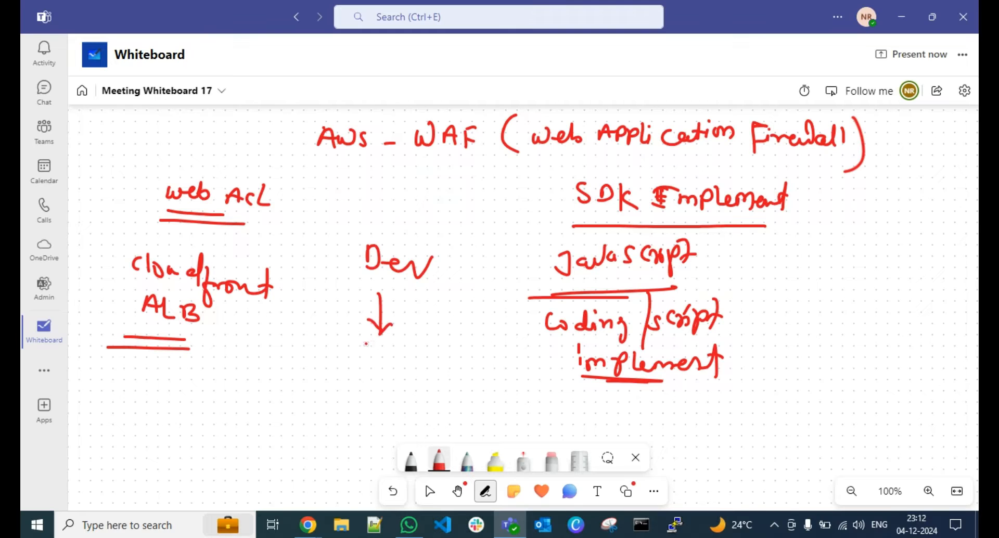
mouse_move(337, 350)
mouse_down()
mouse_move(348, 365)
mouse_move(434, 347)
mouse_up()
drag(311, 374, 375, 375)
drag(298, 378, 378, 382)
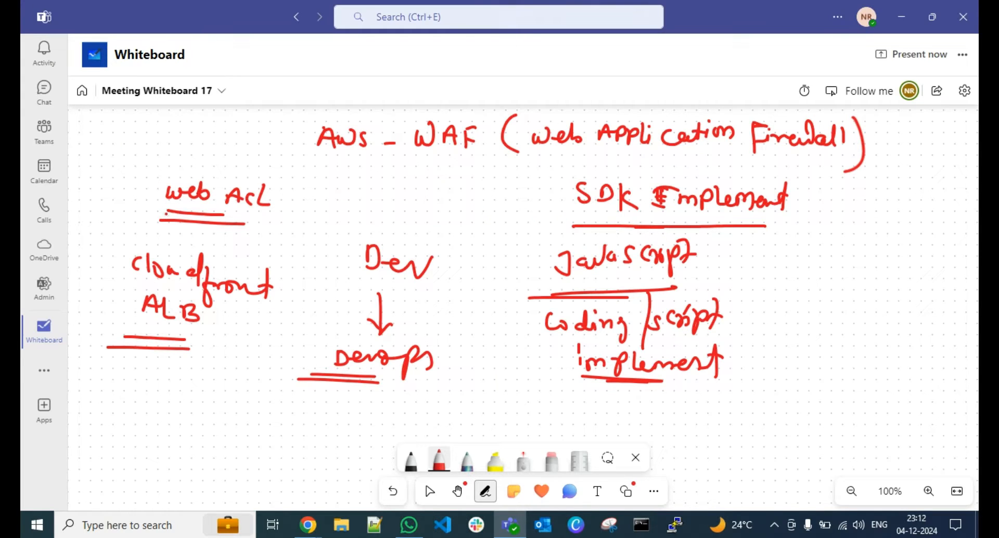
Handwrite "Rules All. Block" underlined above "Dev", add "100 - Ip" below it, and box the 100
mouse_move(306, 177)
mouse_down()
mouse_move(305, 192)
mouse_move(333, 168)
mouse_move(357, 182)
mouse_move(413, 177)
mouse_move(440, 195)
mouse_move(448, 177)
mouse_move(471, 193)
mouse_move(498, 180)
mouse_move(513, 203)
mouse_up()
mouse_move(375, 199)
mouse_down()
mouse_move(440, 203)
mouse_move(359, 200)
mouse_move(369, 232)
mouse_move(428, 227)
mouse_move(454, 238)
mouse_move(463, 227)
mouse_up()
click(414, 228)
mouse_move(450, 242)
mouse_down()
mouse_move(462, 238)
mouse_move(469, 255)
mouse_up()
drag(470, 234, 472, 244)
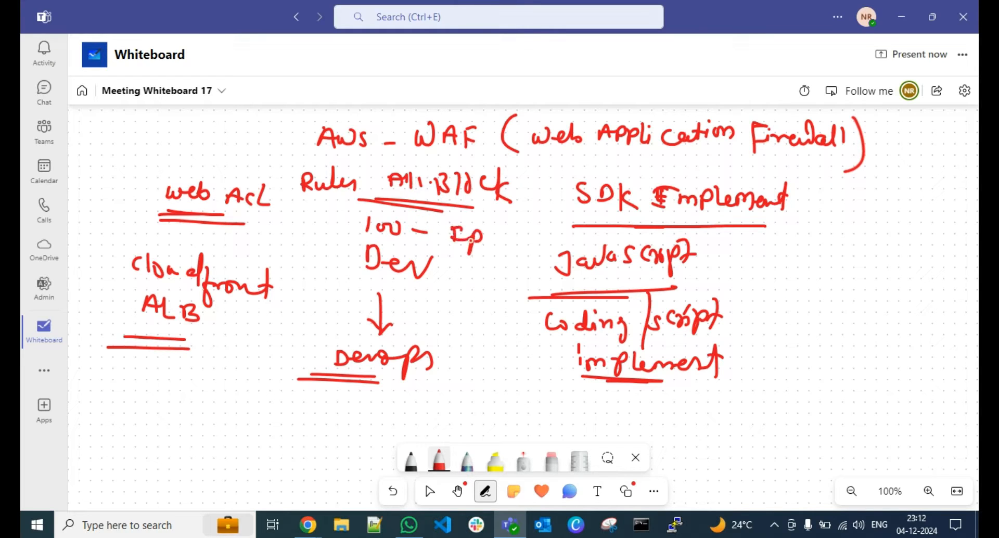
mouse_move(349, 239)
mouse_down()
mouse_move(414, 245)
mouse_move(348, 210)
mouse_move(354, 235)
mouse_up()
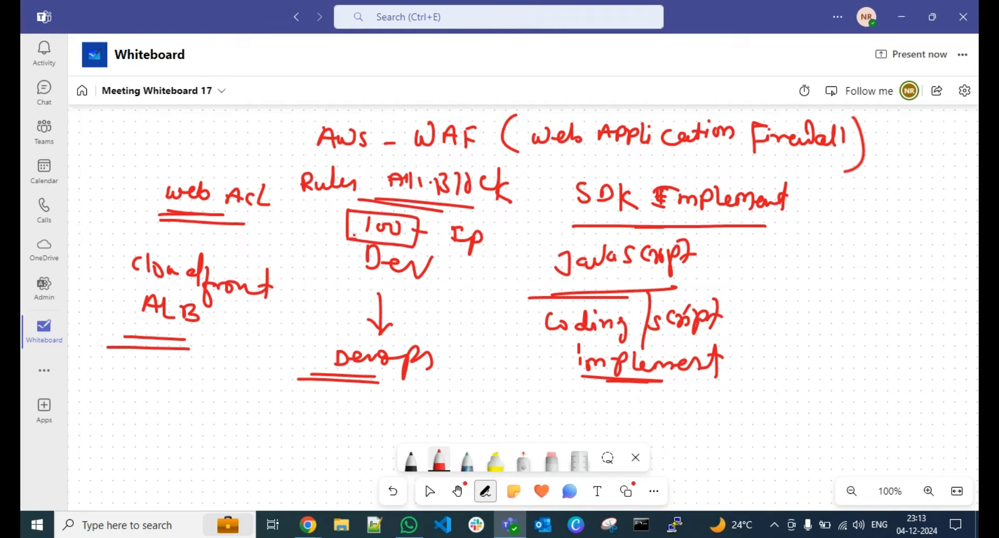
Draw an arrow from the boxed 100 to a handwritten "Block" and underline that word twice
drag(415, 245, 444, 262)
mouse_move(435, 250)
mouse_down()
mouse_move(461, 281)
mouse_move(511, 298)
mouse_up()
drag(419, 275, 529, 298)
drag(398, 277, 467, 297)
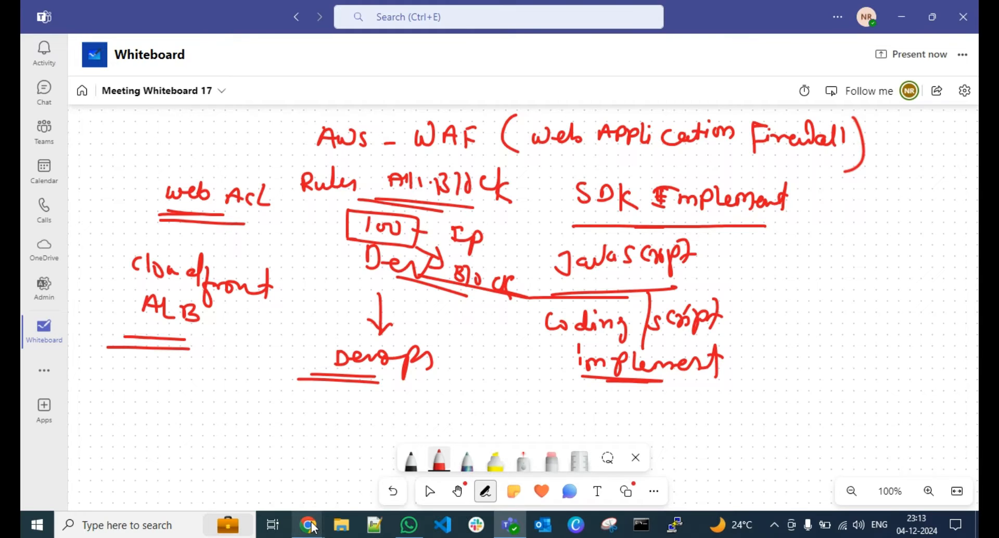
Switch to Chrome and bring up the AWS WAF console's getting started page
mouse_move(312, 523)
click(276, 479)
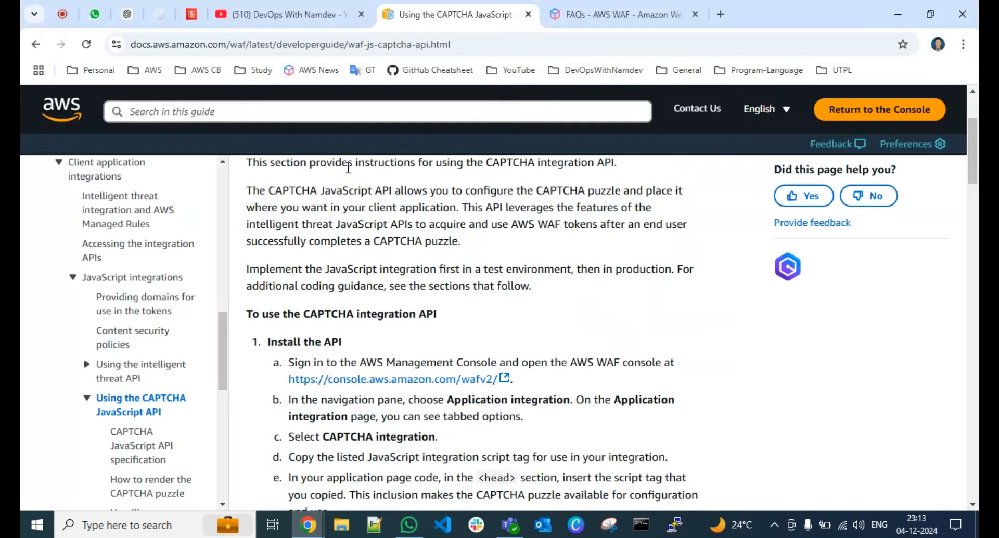
click(272, 14)
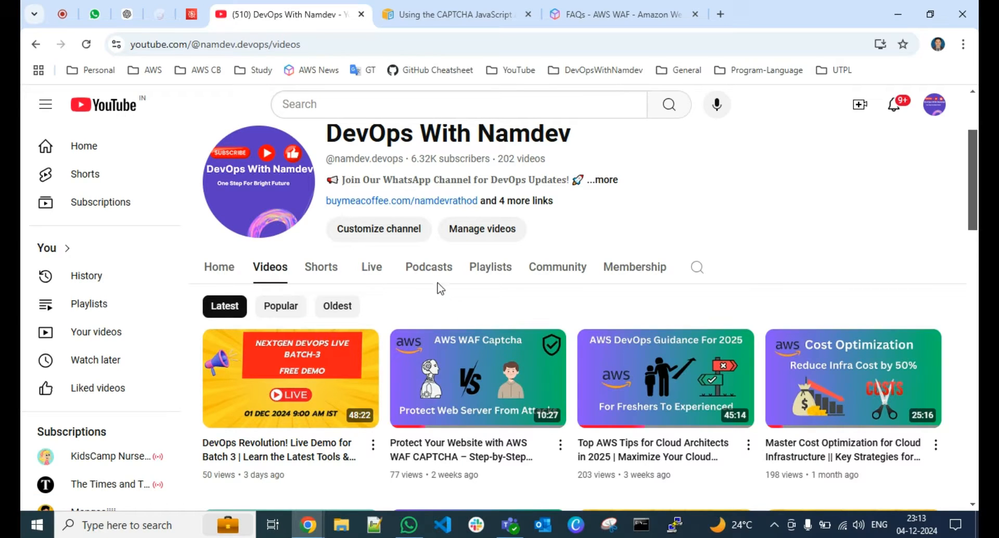
click(191, 14)
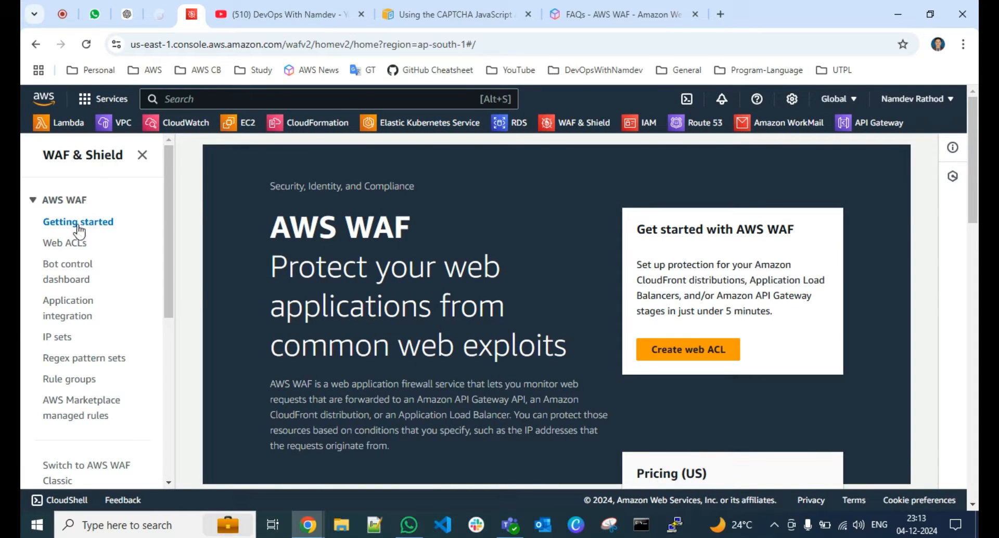
Search the AWS console for "aws waf" and dismiss the search results
click(199, 101)
text(aw)
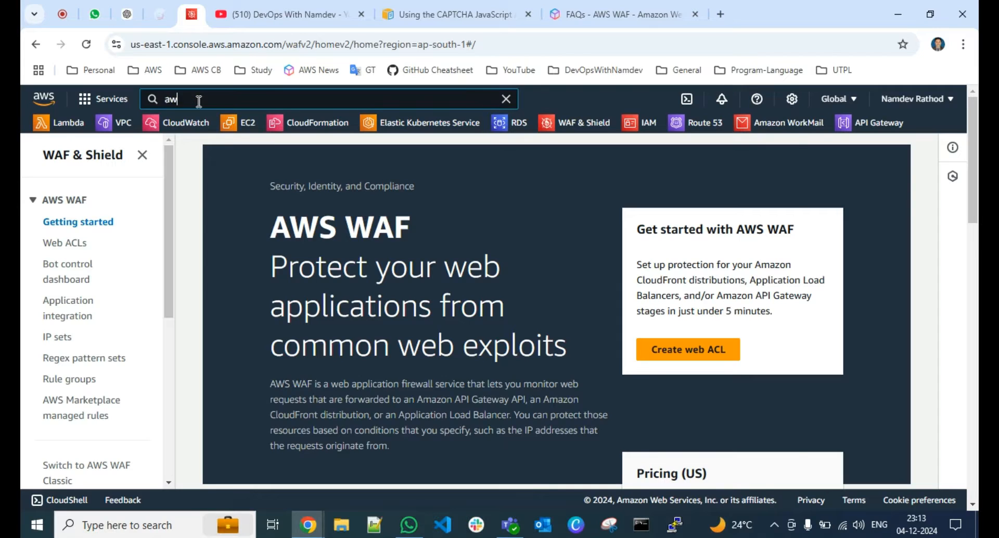
text(s waf)
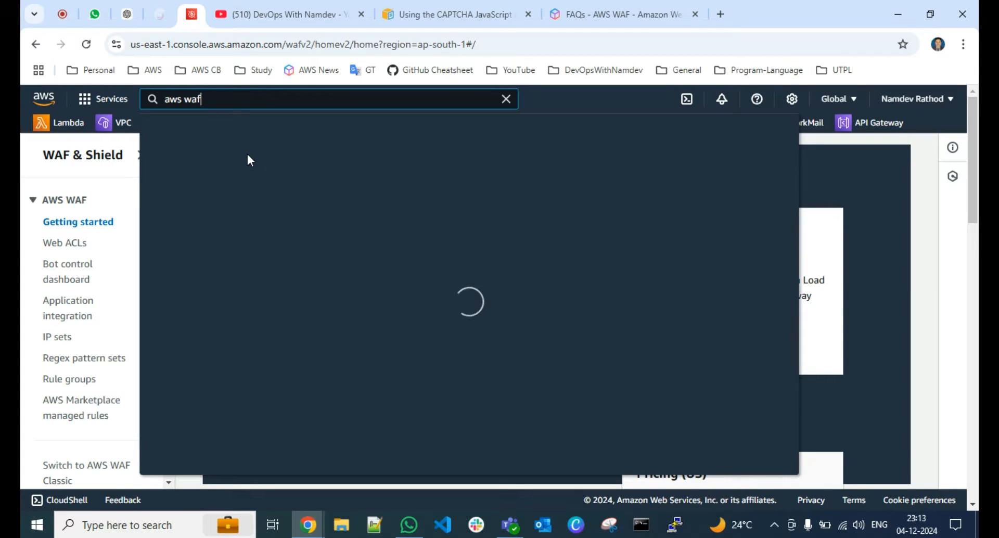
click(911, 283)
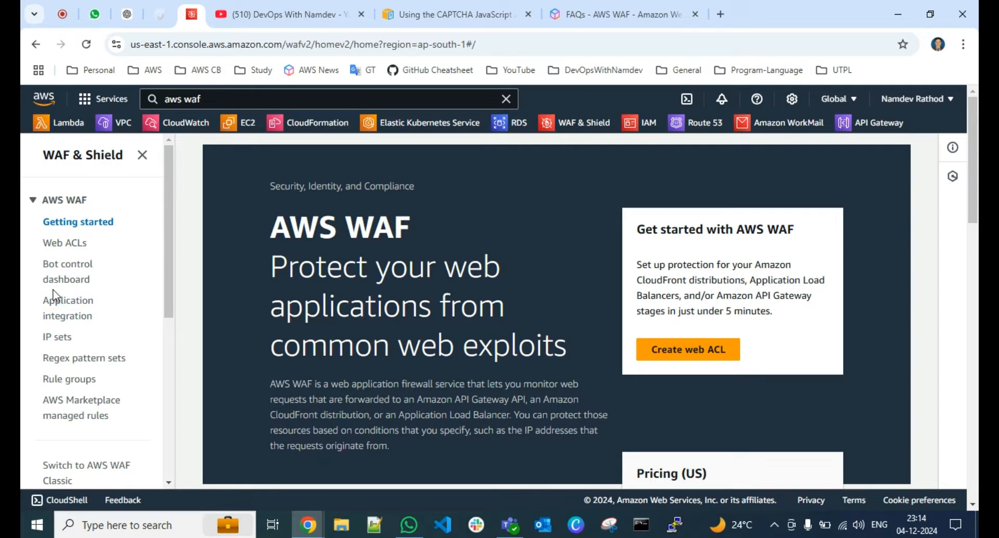
Open the CAPTCHA integration section of the AWS WAF application integration page
click(59, 245)
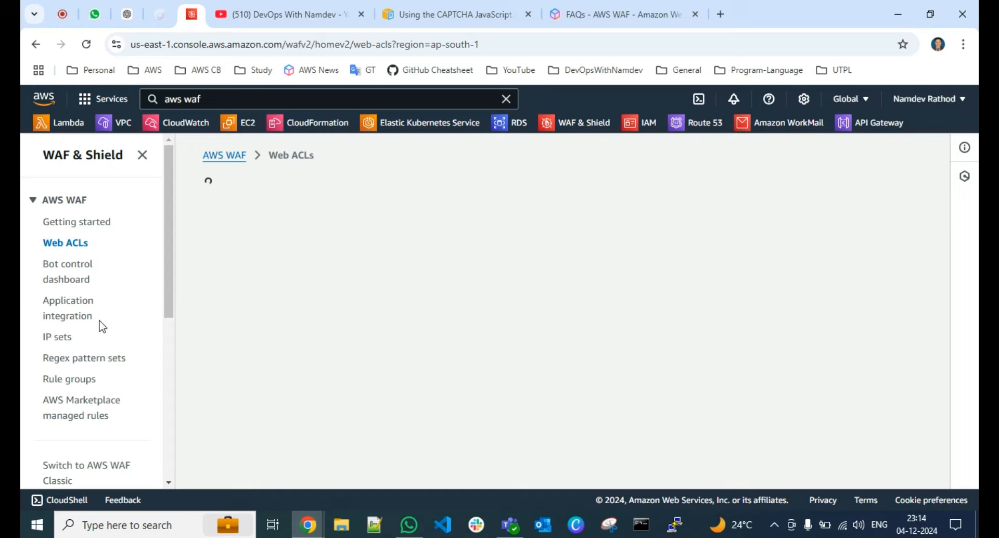
click(71, 308)
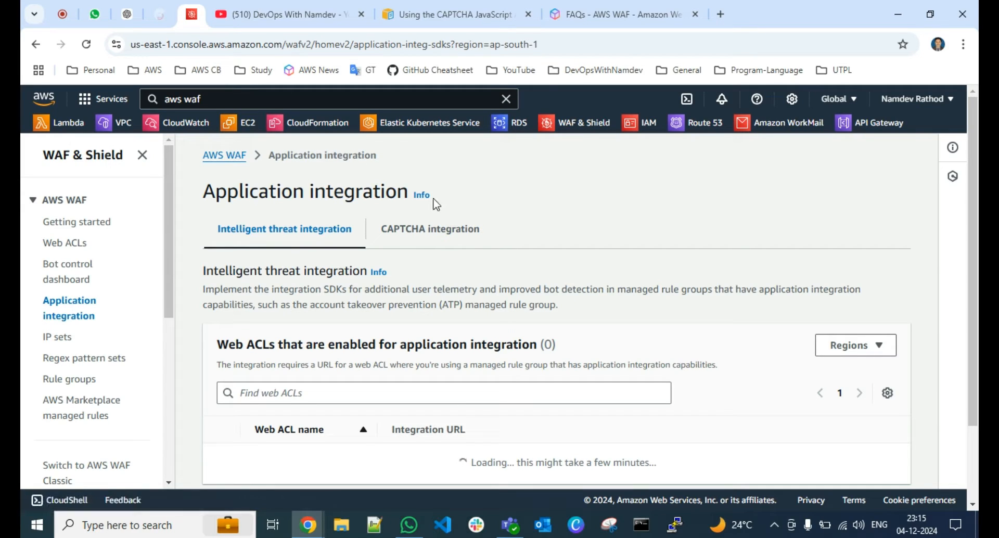
click(432, 233)
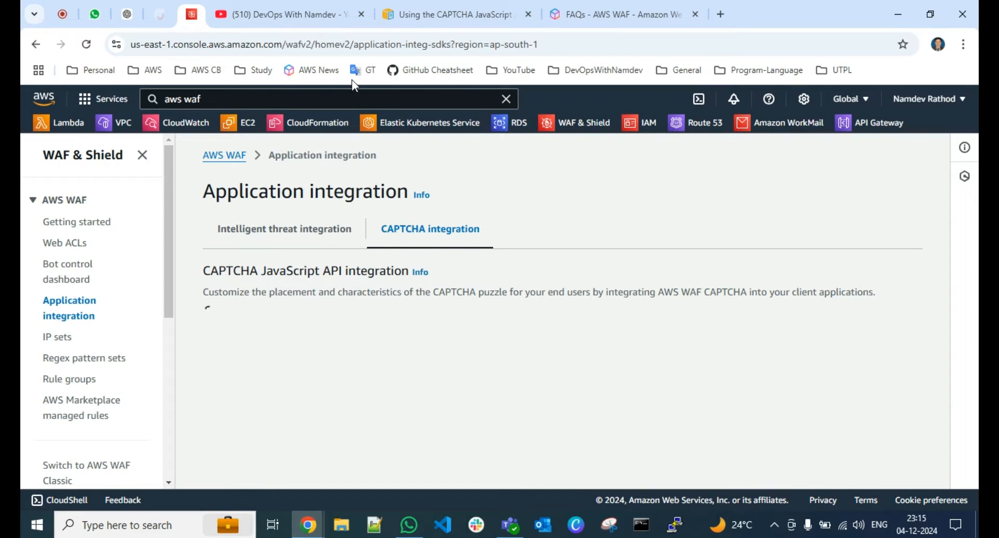
Check the guide's API installation instructions and copy the CAPTCHA JavaScript tag from the WAF console
click(438, 13)
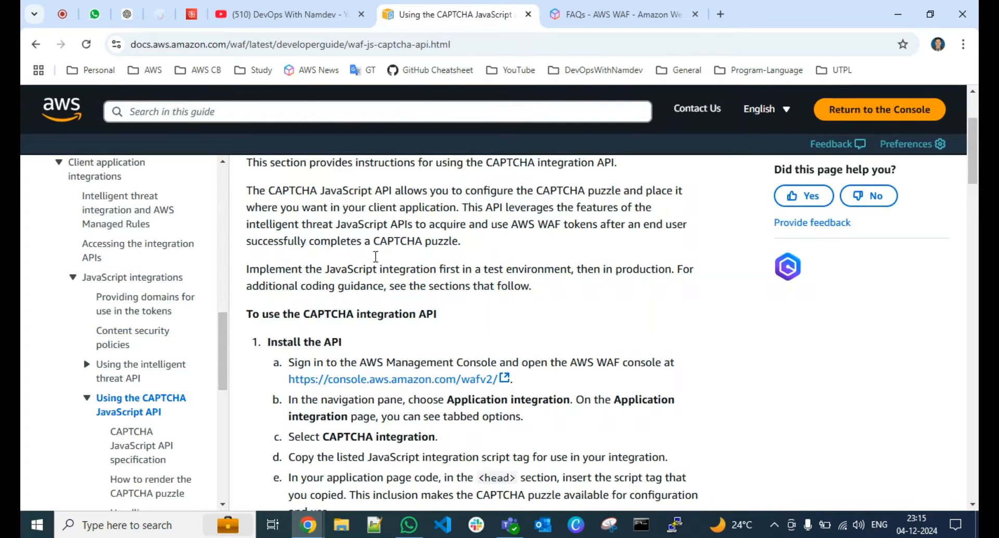
click(189, 16)
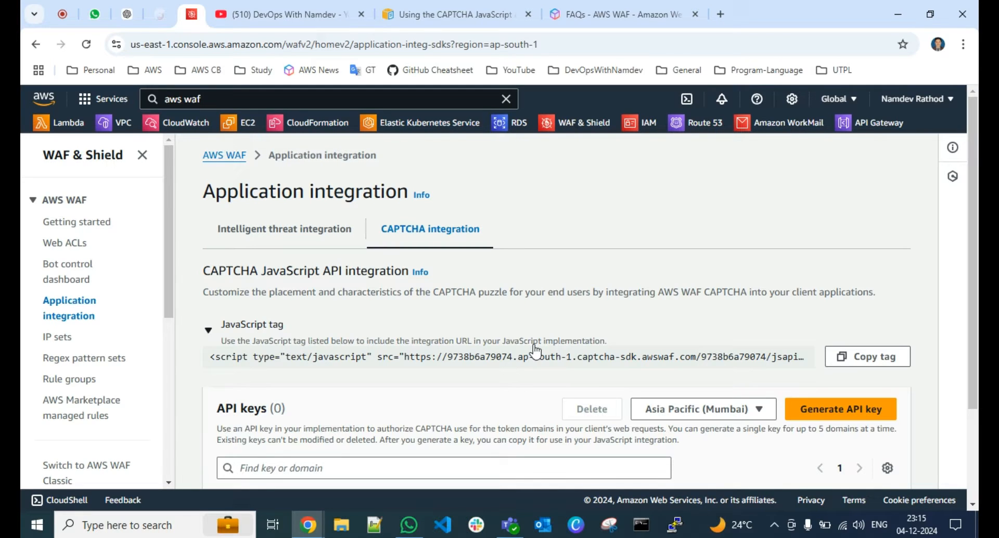
scroll(536, 352, down, 1)
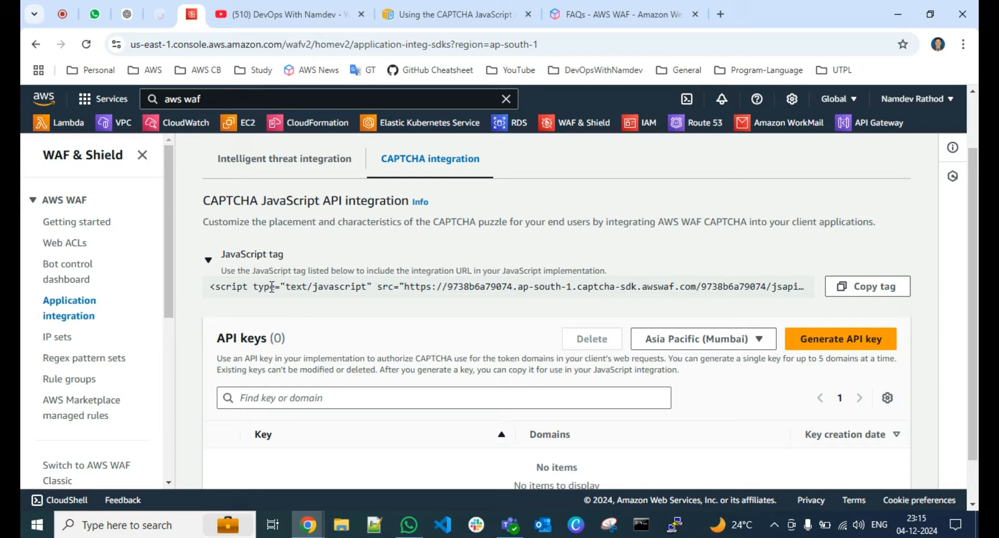
click(876, 293)
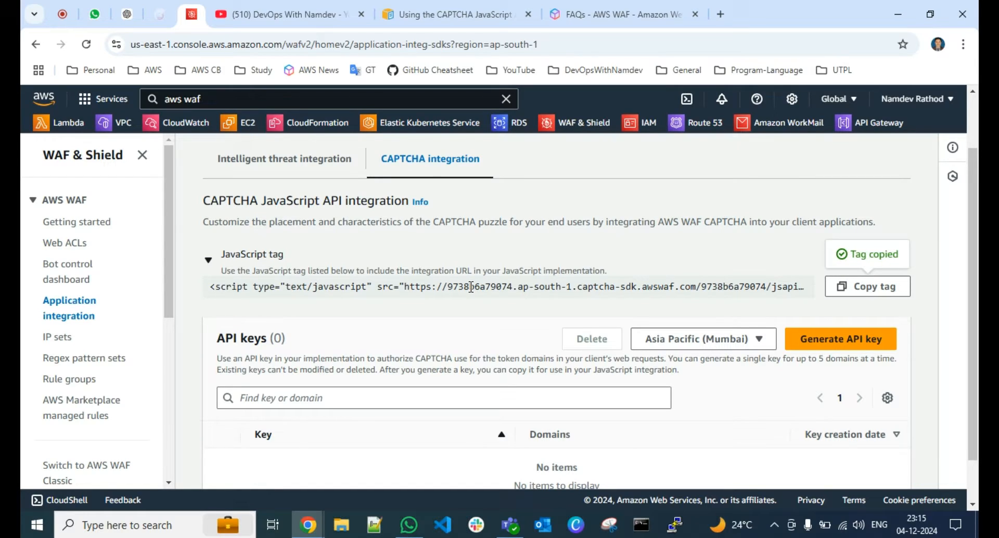
Start generating a CAPTCHA API key for Asia Pacific (Mumbai) and enter abc.example.com as its first domain
scroll(474, 287, down, 1)
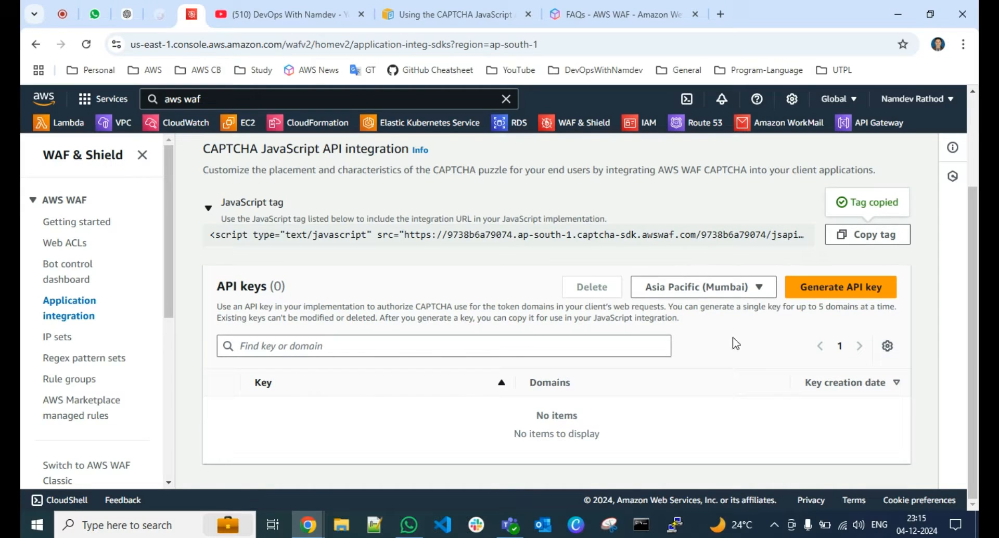
click(815, 300)
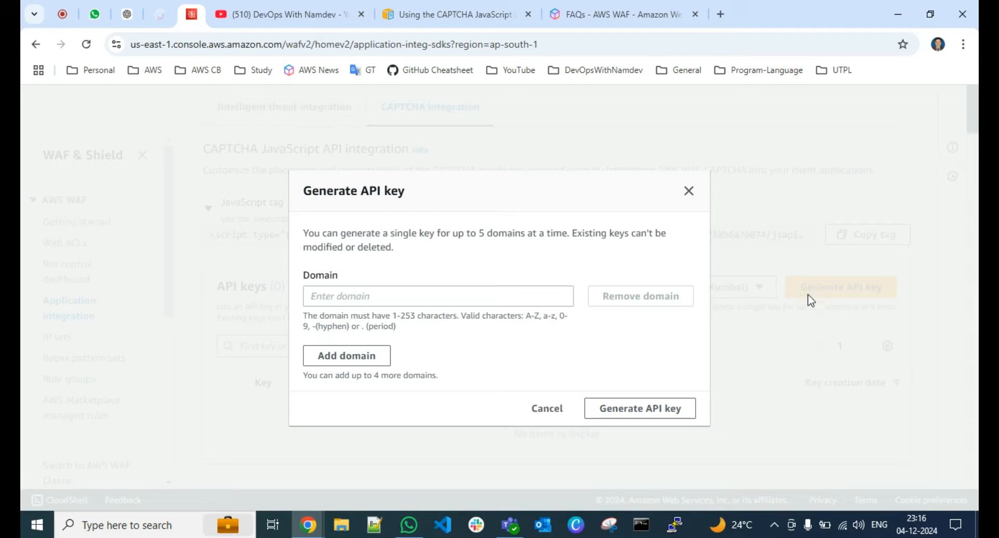
click(368, 296)
click(448, 254)
click(402, 298)
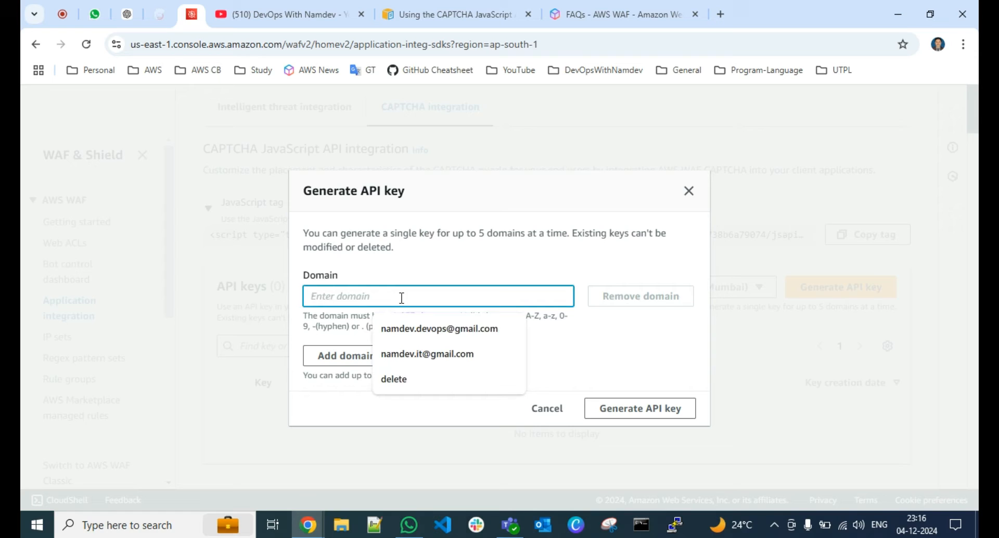
click(424, 278)
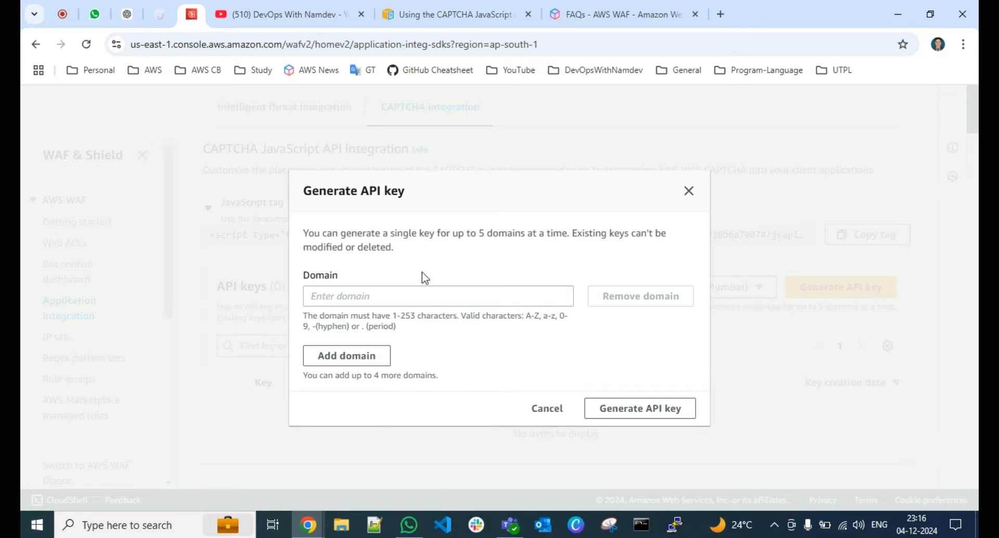
click(389, 294)
text(abc)
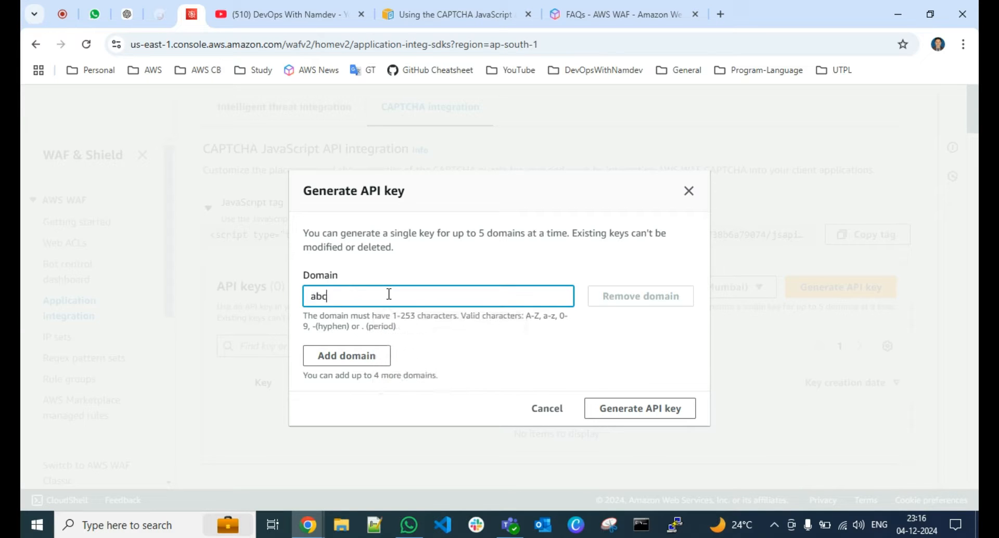
text(.example.con)
key(BackSpace)
text(m)
Add example.com as a second domain and generate the API key
click(356, 354)
click(347, 337)
text(example.co)
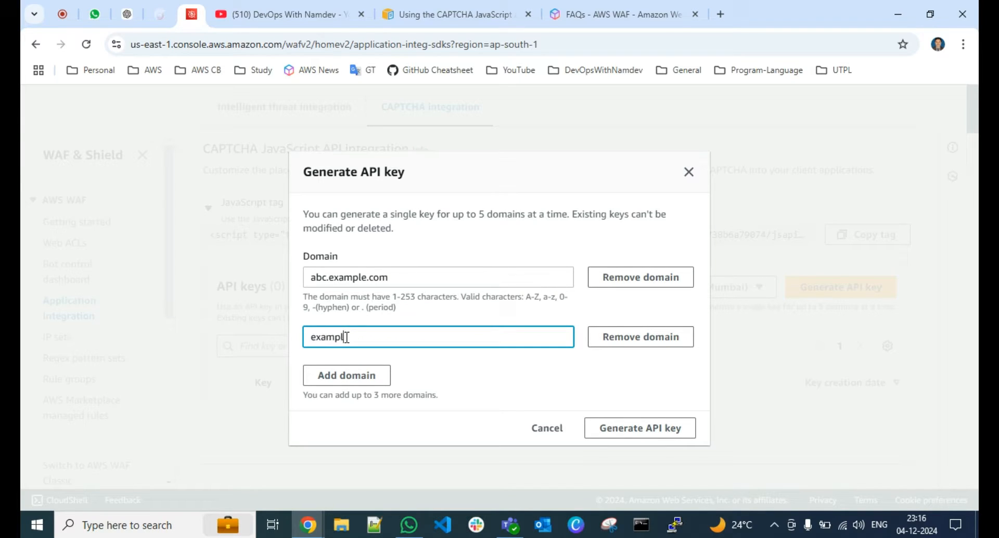
text(m)
click(637, 430)
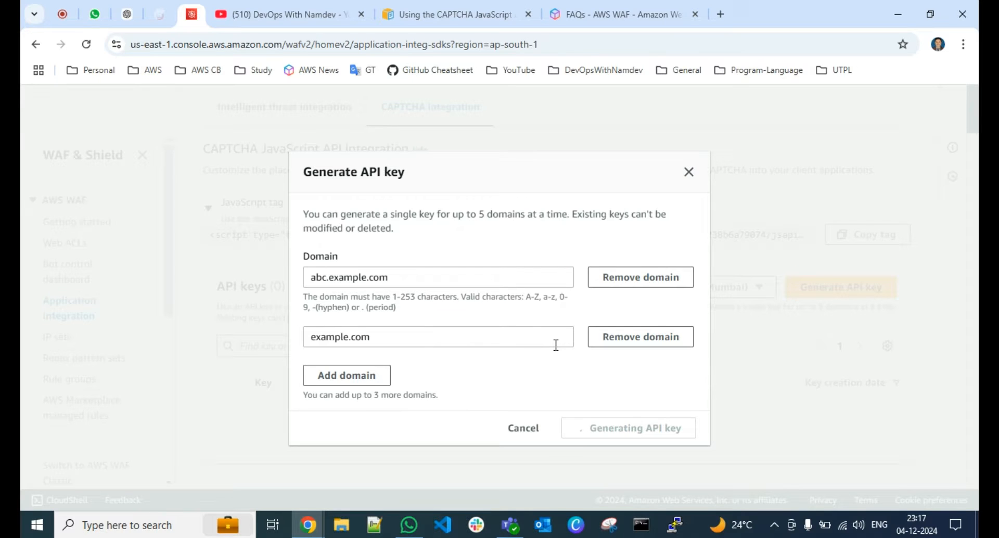
Copy the newly generated API key from the API keys list
scroll(557, 352, down, 1)
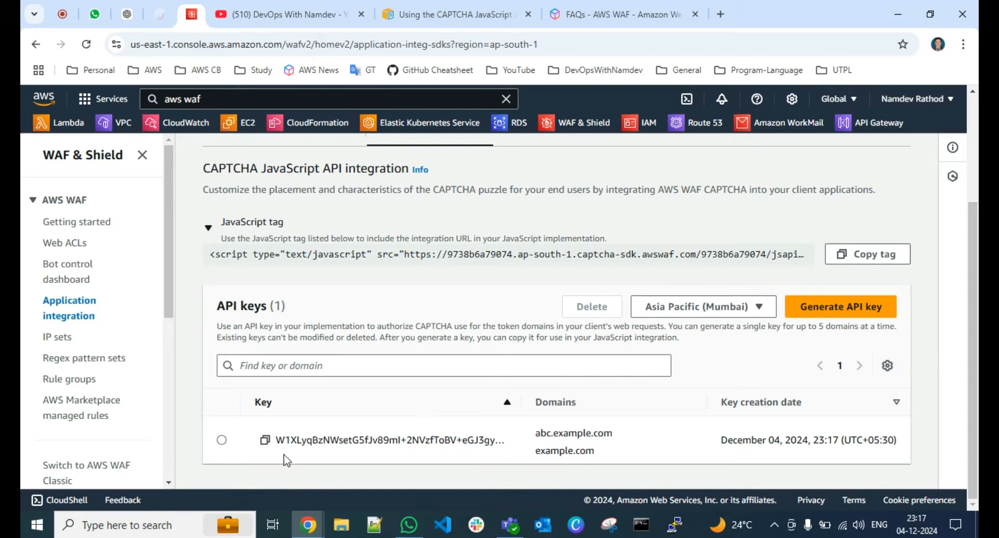
click(267, 442)
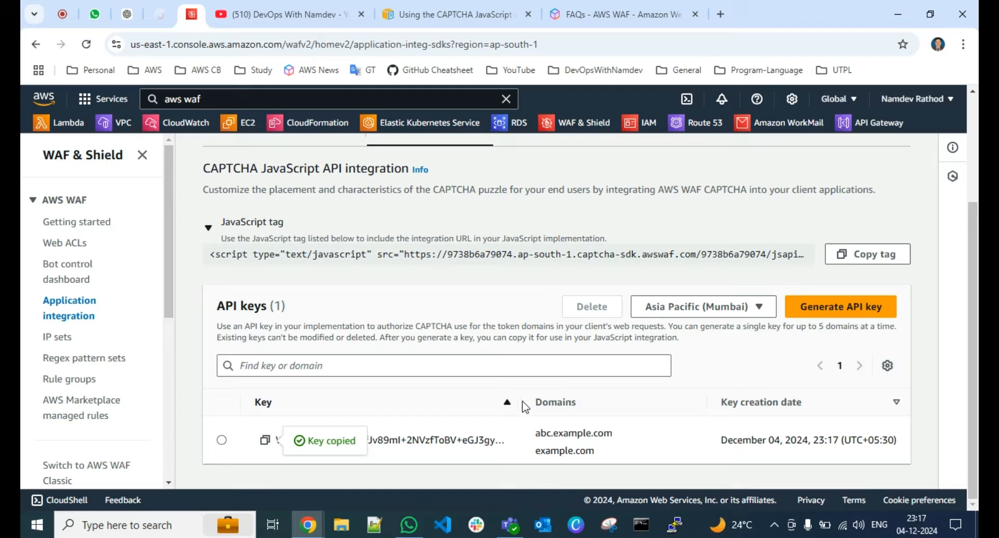
scroll(425, 289, up, 2)
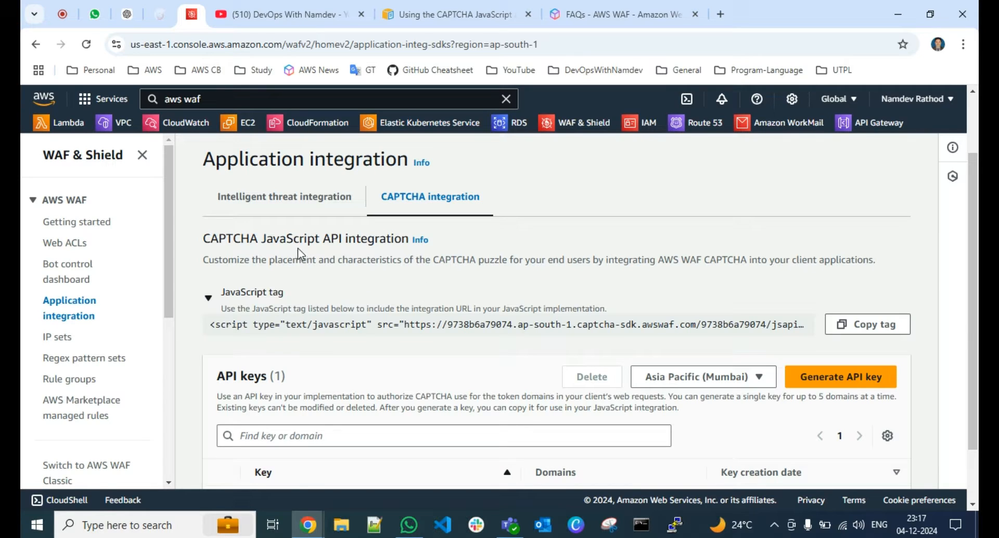
Check the domains listed for the new API key and dismiss the success notification
scroll(341, 263, down, 1)
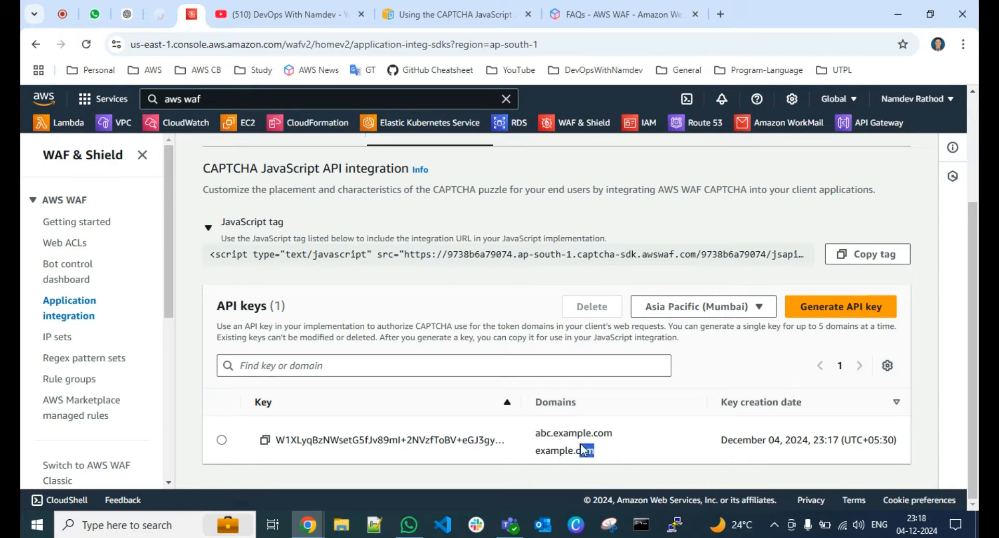
drag(554, 442, 535, 431)
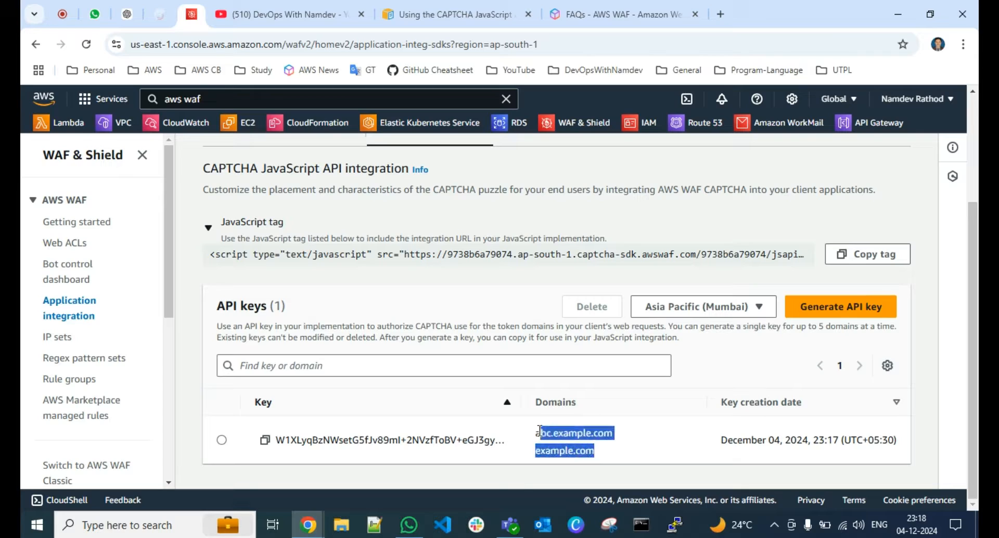
click(577, 433)
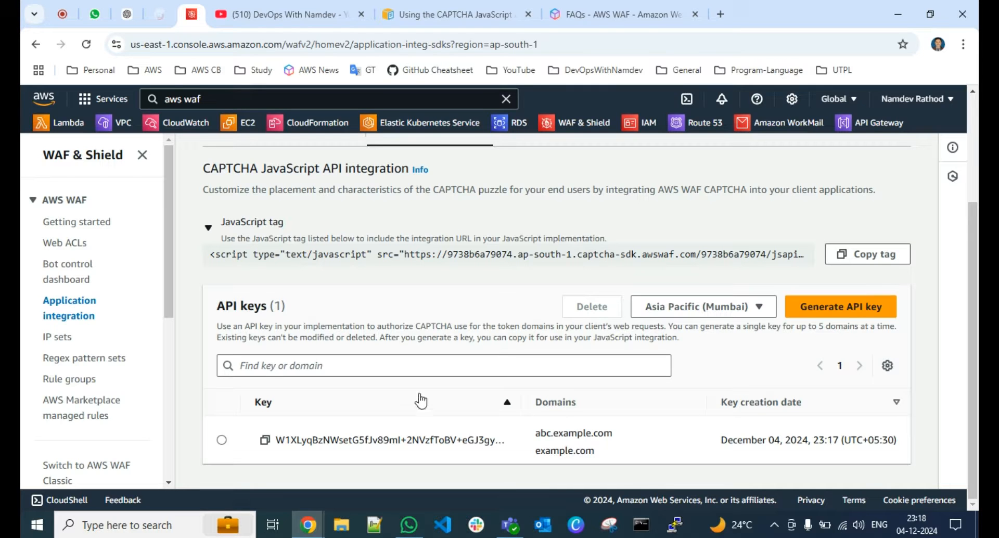
scroll(437, 353, up, 3)
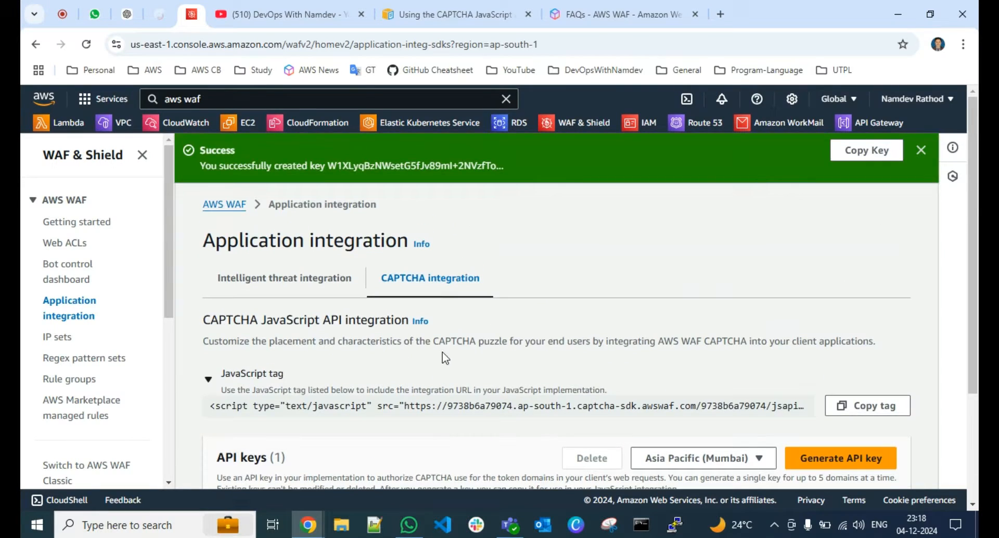
click(922, 150)
Look through the General questions on the AWS WAF FAQs page and switch to the YouTube channel's videos page
click(603, 14)
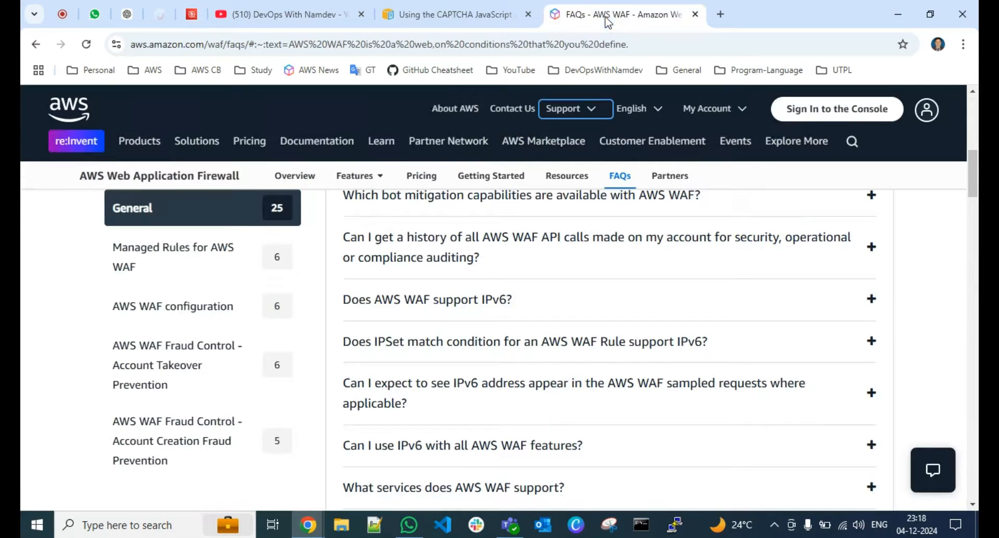
scroll(364, 209, up, 6)
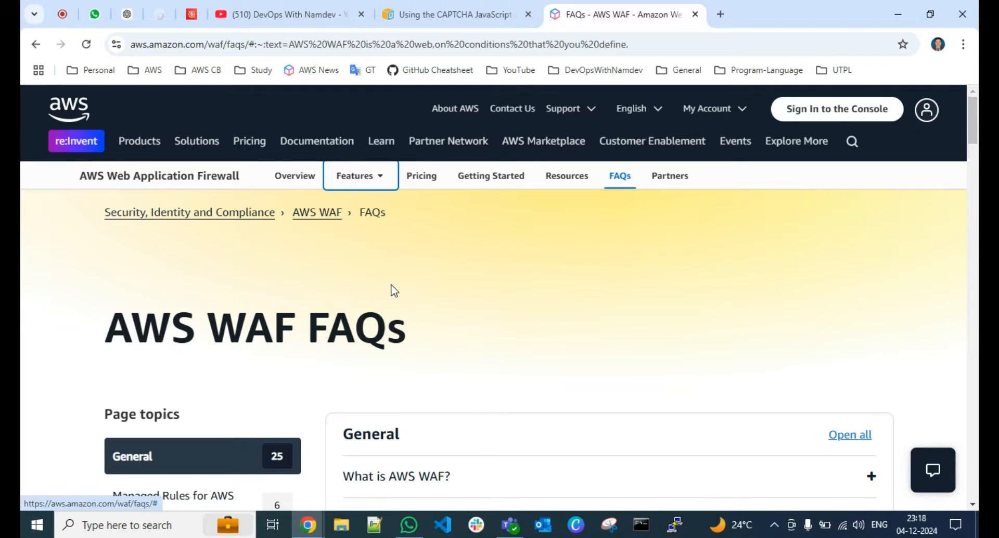
scroll(393, 286, down, 3)
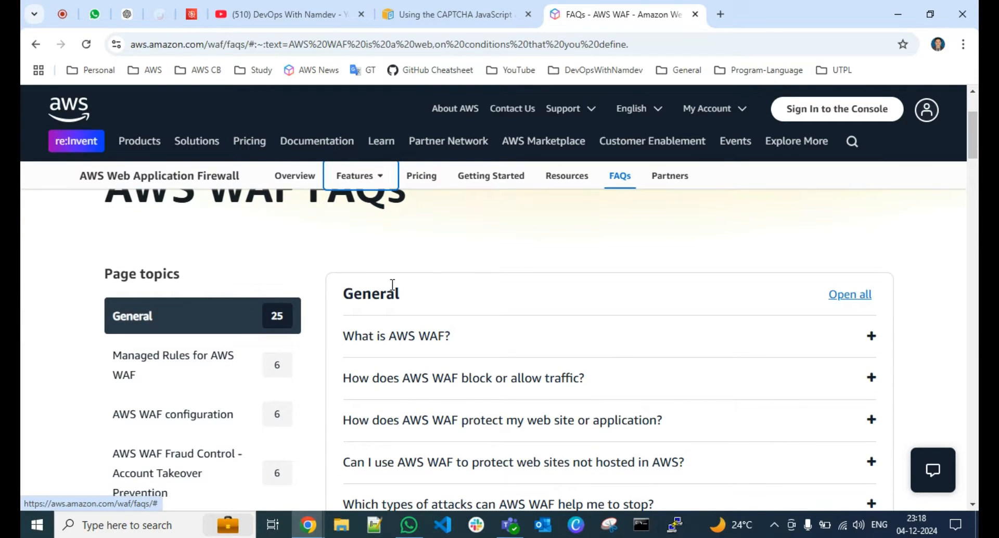
scroll(392, 285, down, 1)
scroll(507, 333, down, 4)
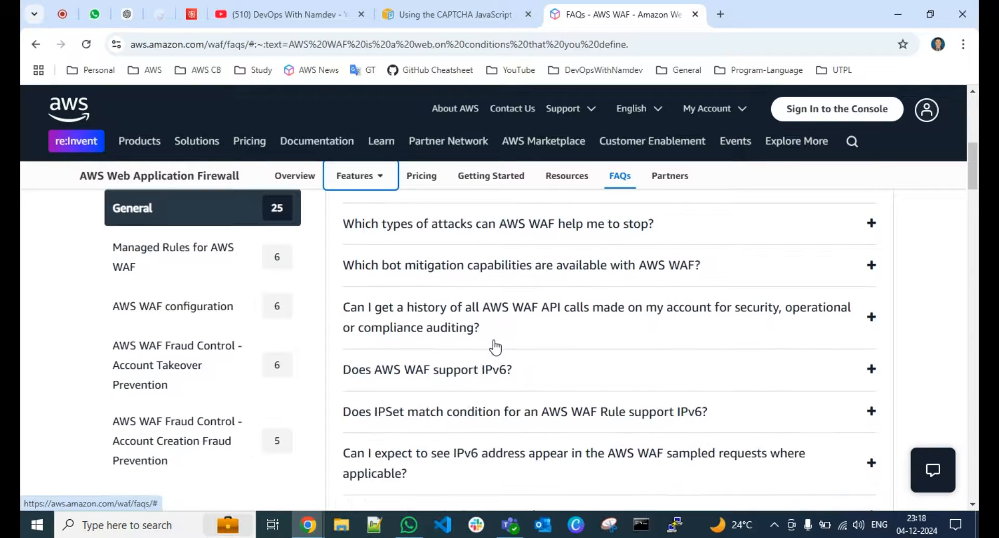
scroll(496, 347, down, 3)
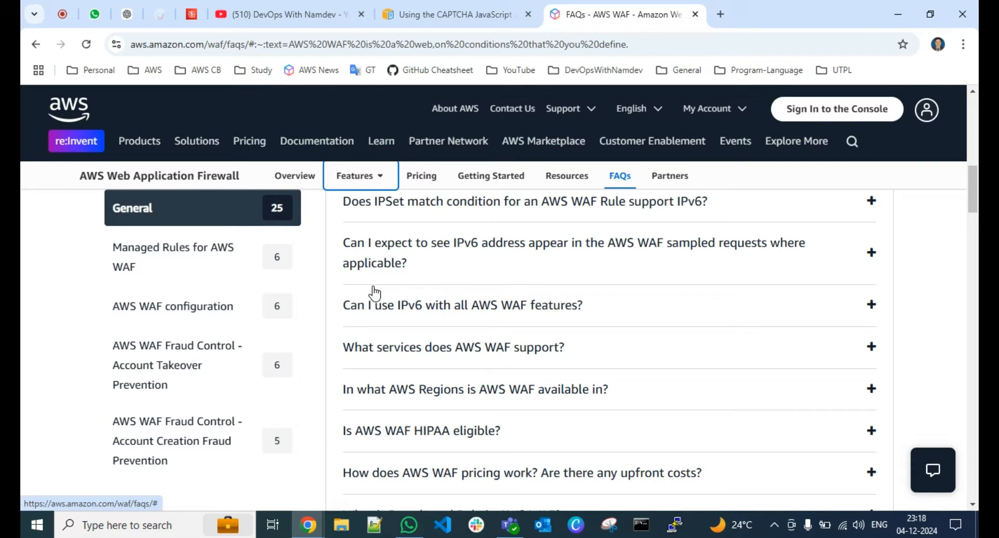
click(292, 14)
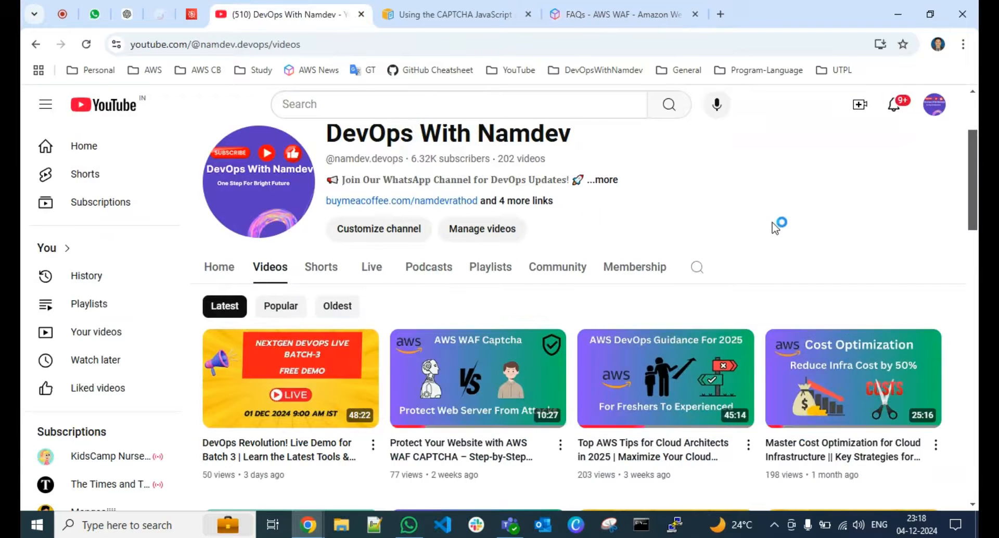